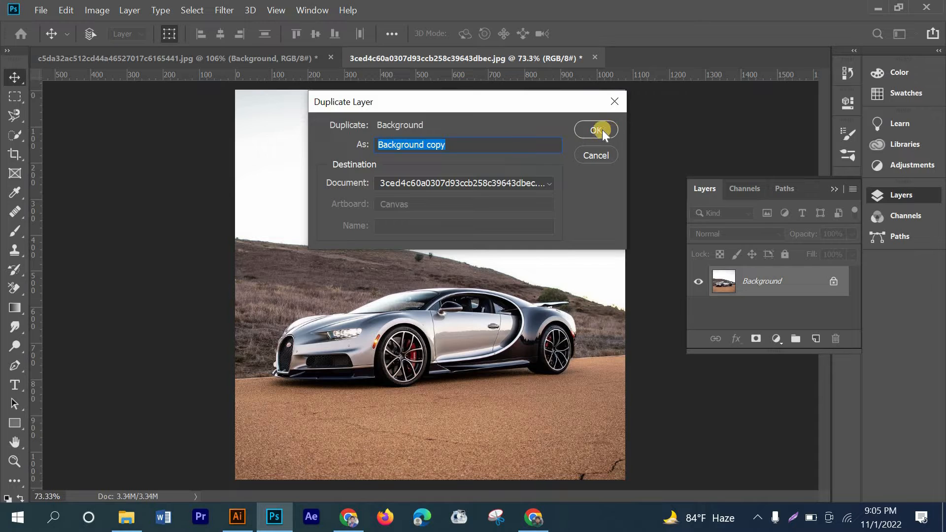
Step: Duplicate the Background layer as "Background copy" and hide the copy
{"action": "left_click", "coordinate": [602, 129]}
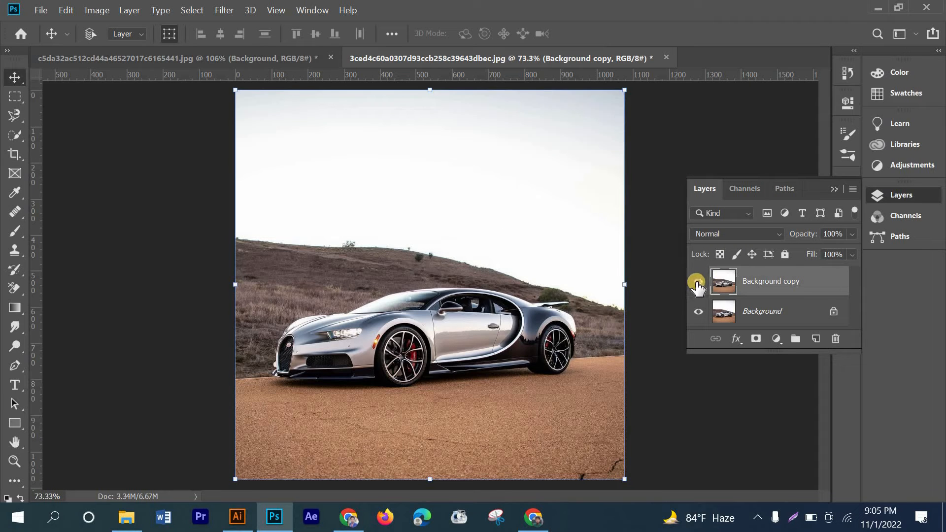
{"action": "left_click", "coordinate": [696, 282]}
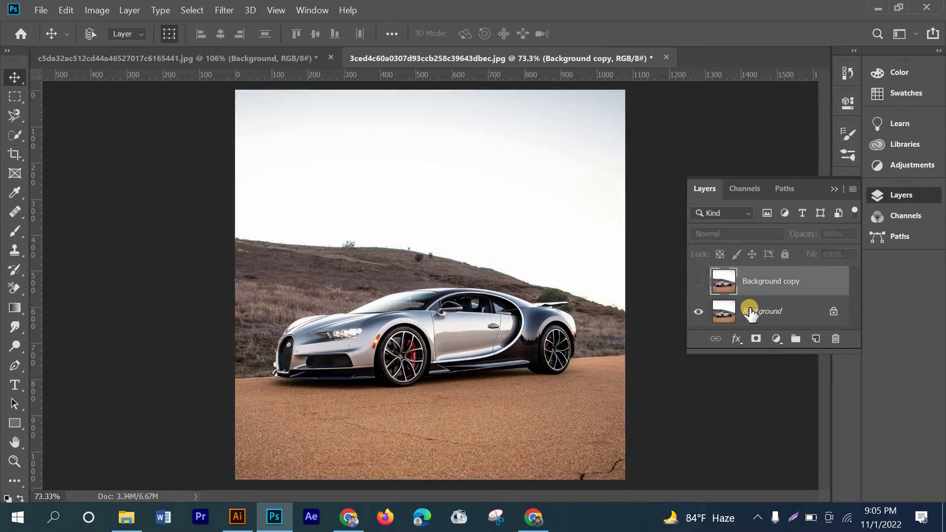
Step: Select the car on the Background layer with Select Subject and copy it to a new layer
{"action": "left_click", "coordinate": [758, 316]}
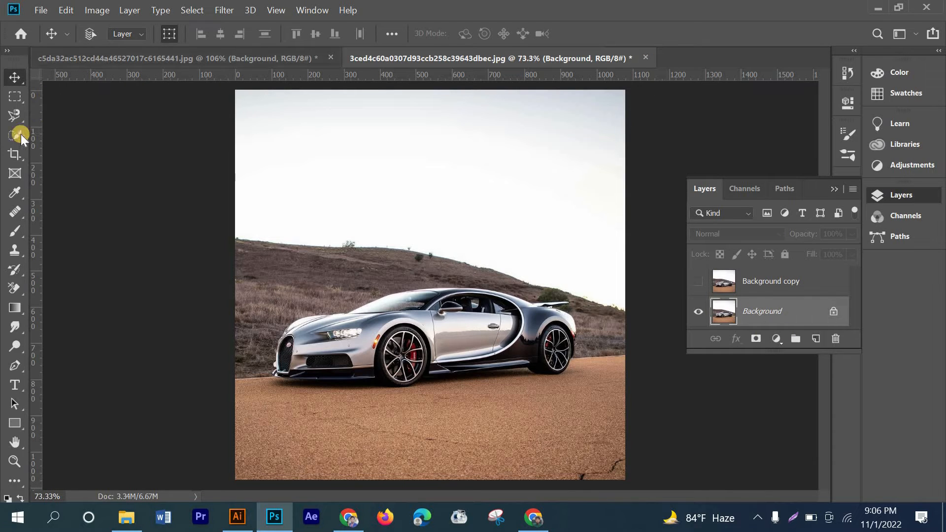
{"action": "left_click_drag", "start_coordinate": [16, 137], "coordinate": [86, 132]}
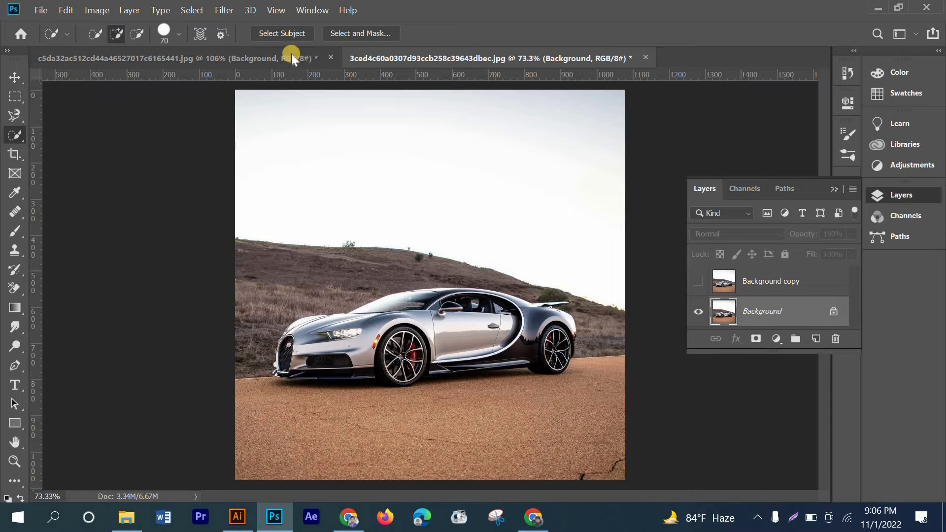
{"action": "left_click", "coordinate": [274, 31]}
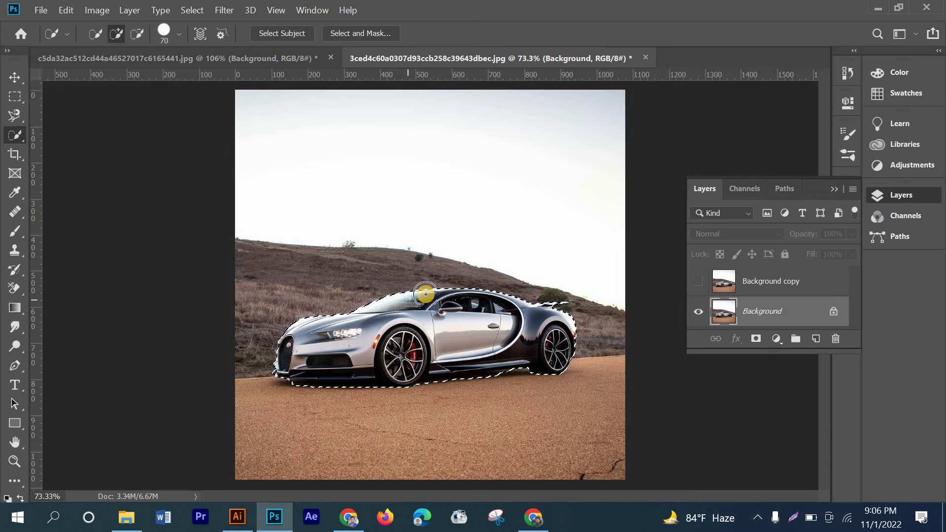
{"action": "key", "text": "ctrl+j"}
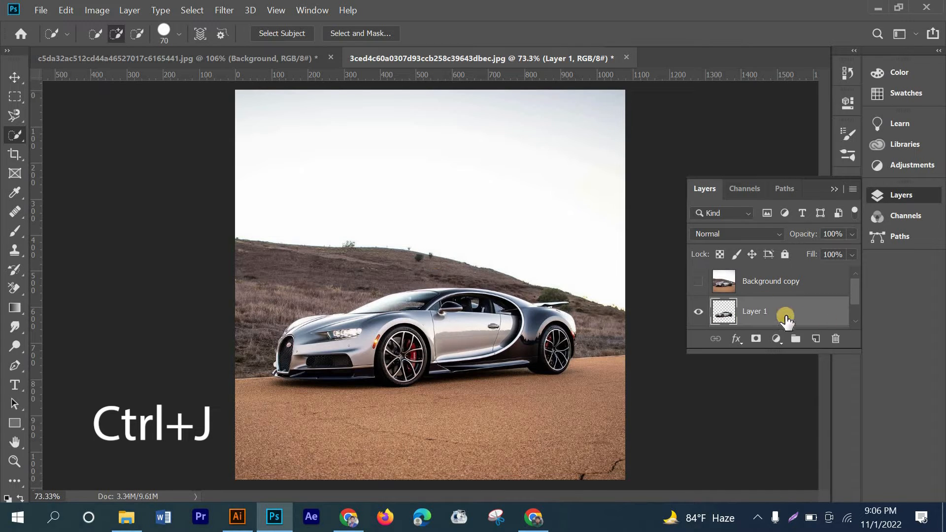
Step: Load the pixels of the car cutout layer as a selection, make the Background layer active and expand the selection by 8 pixels
{"action": "scroll", "coordinate": [731, 306], "scroll_direction": "down", "scroll_amount": 1}
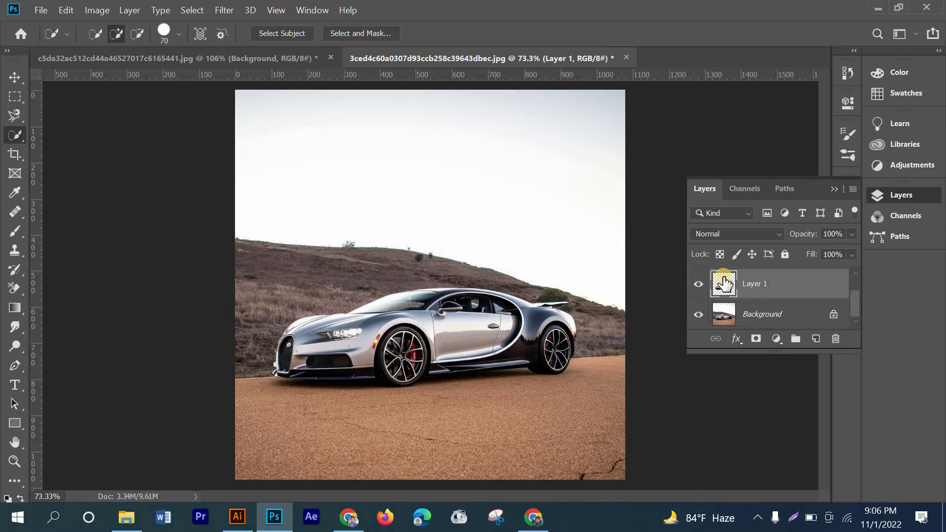
{"action": "right_click", "coordinate": [722, 283]}
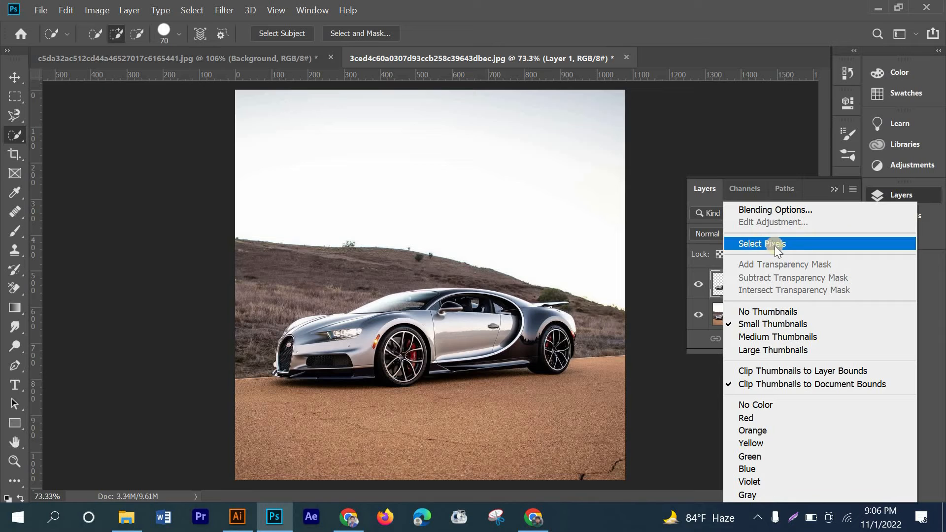
{"action": "left_click", "coordinate": [777, 243]}
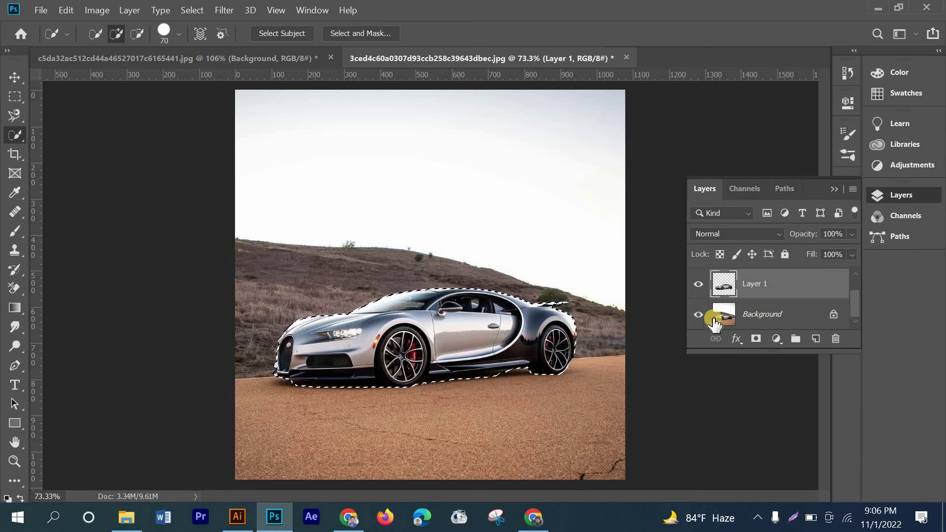
{"action": "left_click", "coordinate": [770, 316]}
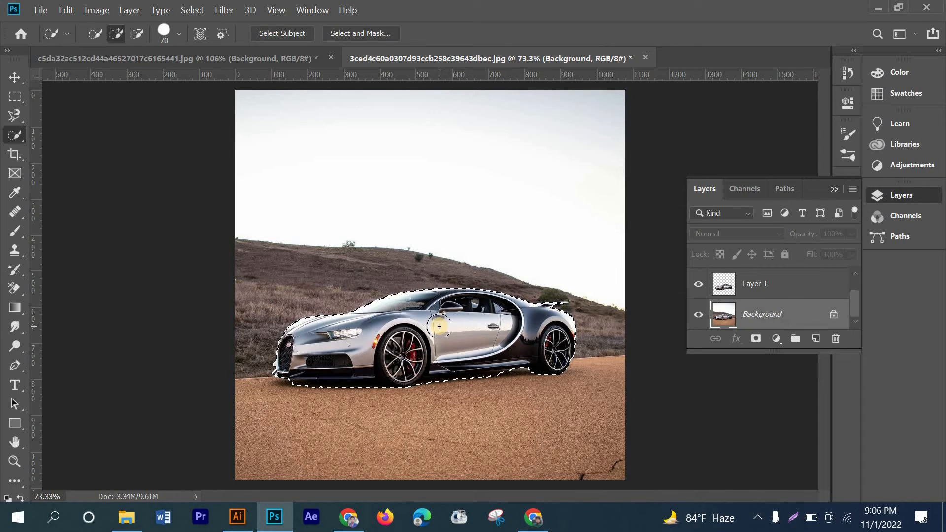
{"action": "left_click", "coordinate": [192, 11]}
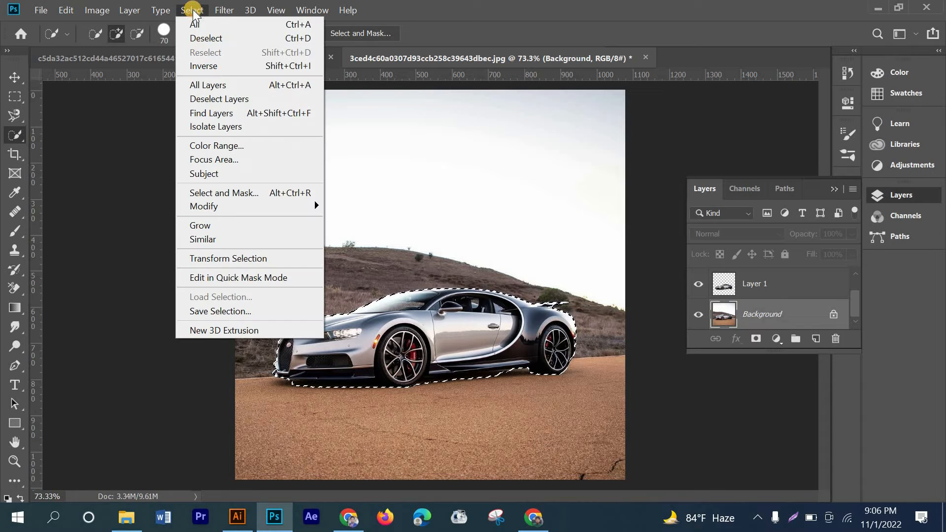
{"action": "mouse_move", "coordinate": [299, 205]}
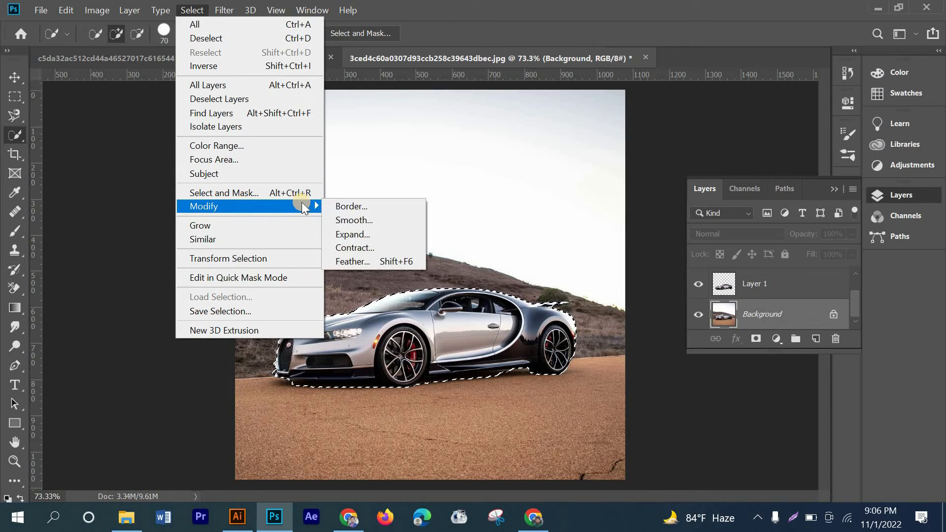
{"action": "left_click", "coordinate": [357, 236]}
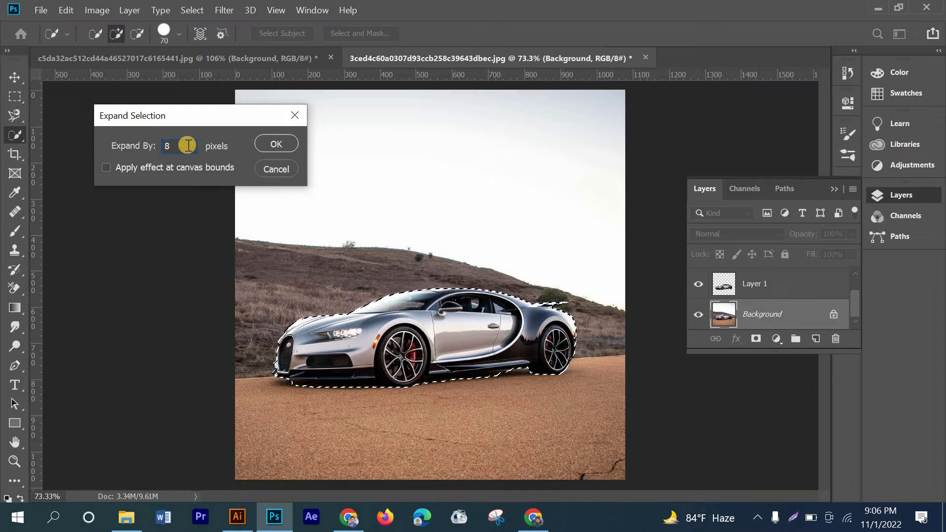
{"action": "left_click_drag", "start_coordinate": [156, 149], "coordinate": [184, 140]}
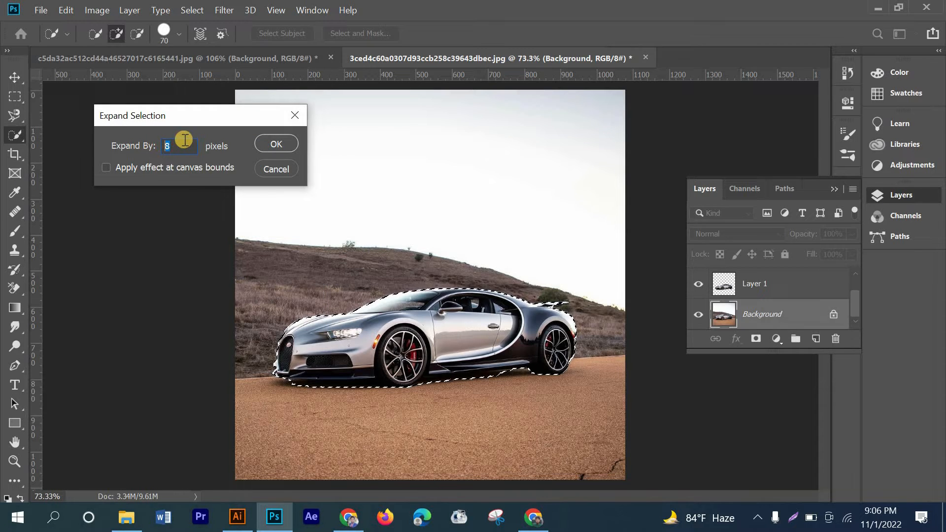
{"action": "left_click", "coordinate": [283, 141]}
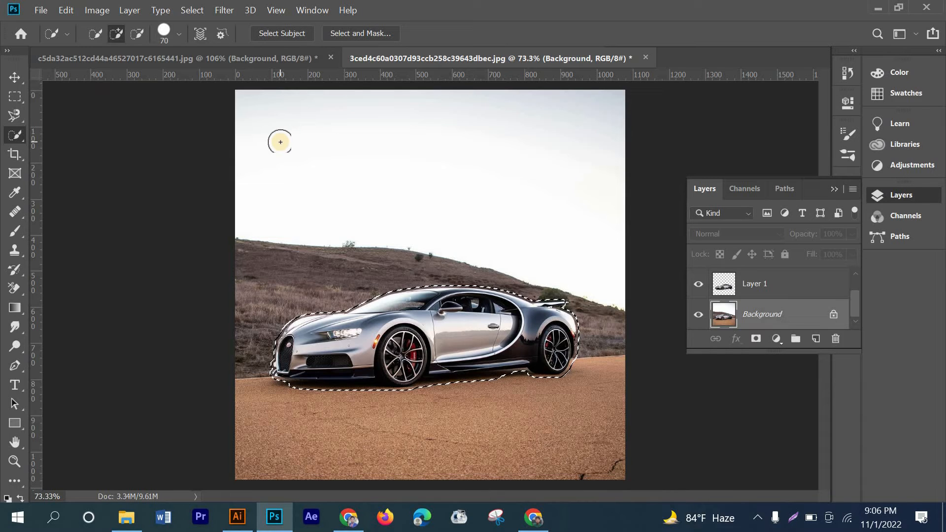
Step: Fill the expanded car selection on the Background layer with Content-Aware, then clear the selection
{"action": "left_click", "coordinate": [64, 10]}
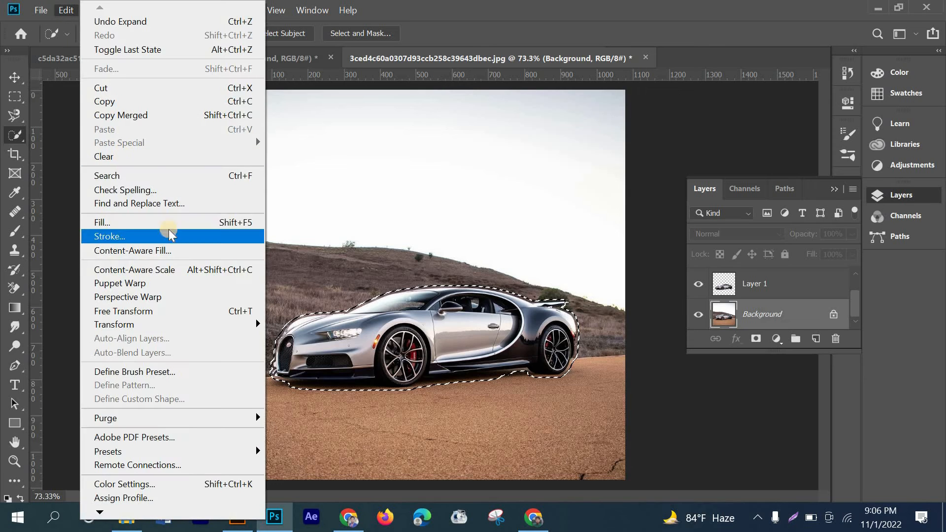
{"action": "left_click", "coordinate": [164, 222]}
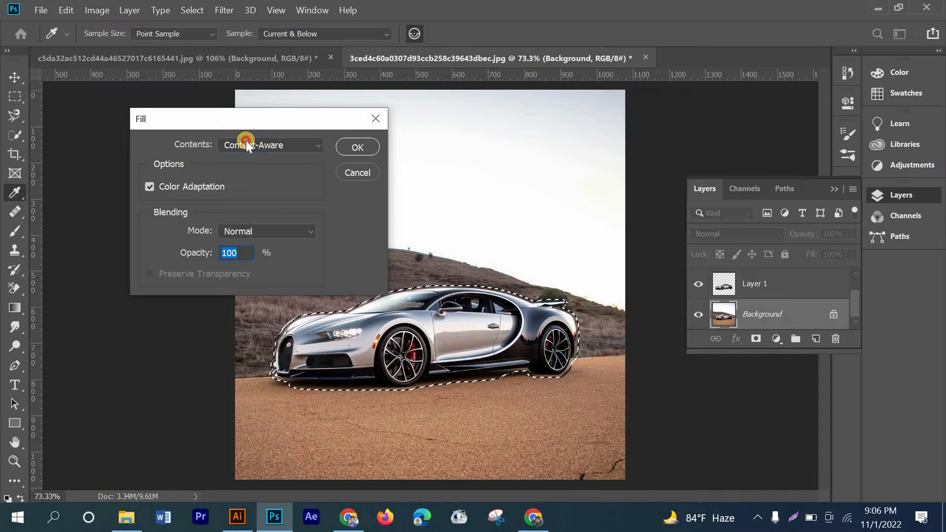
{"action": "left_click", "coordinate": [246, 145]}
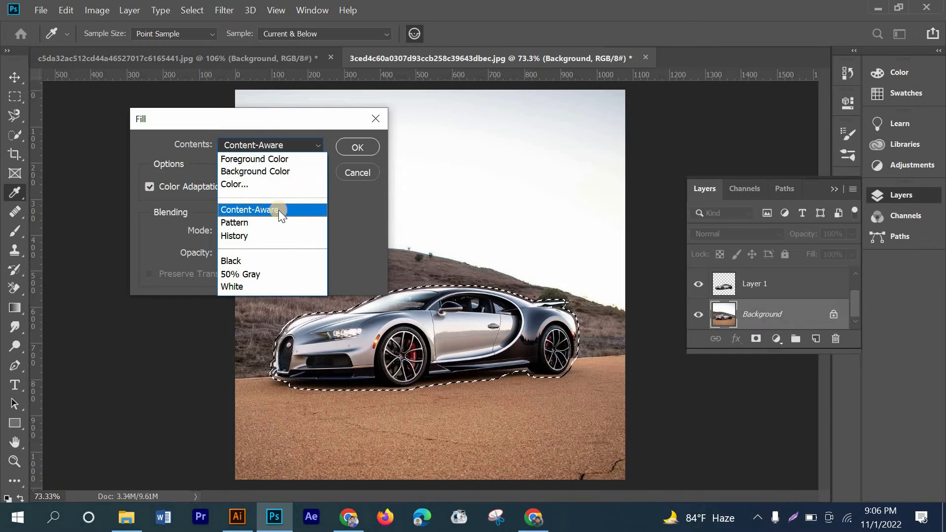
{"action": "left_click", "coordinate": [278, 210]}
{"action": "left_click", "coordinate": [356, 146]}
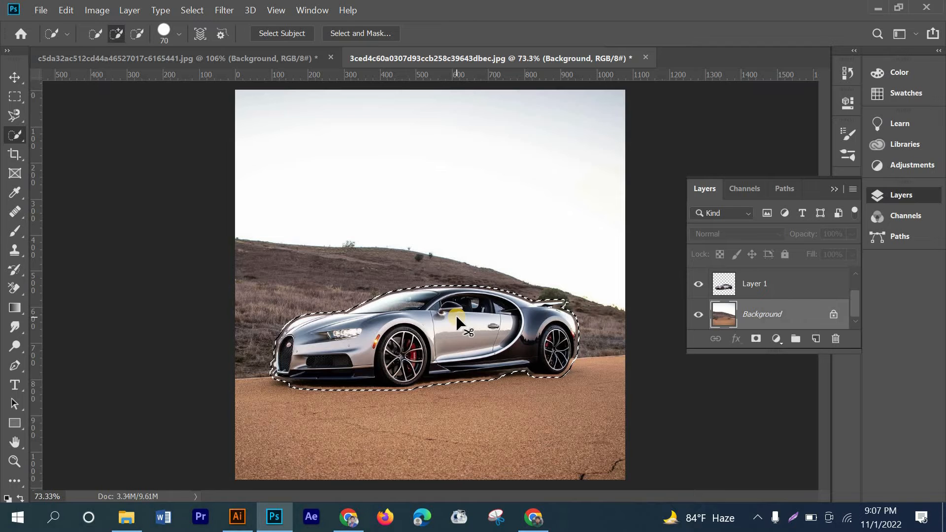
{"action": "right_click", "coordinate": [457, 285]}
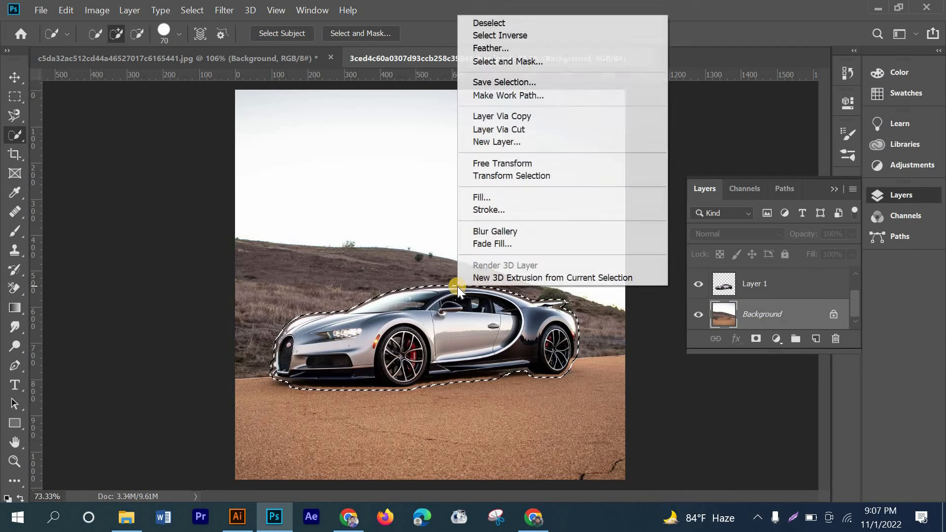
{"action": "left_click", "coordinate": [480, 23]}
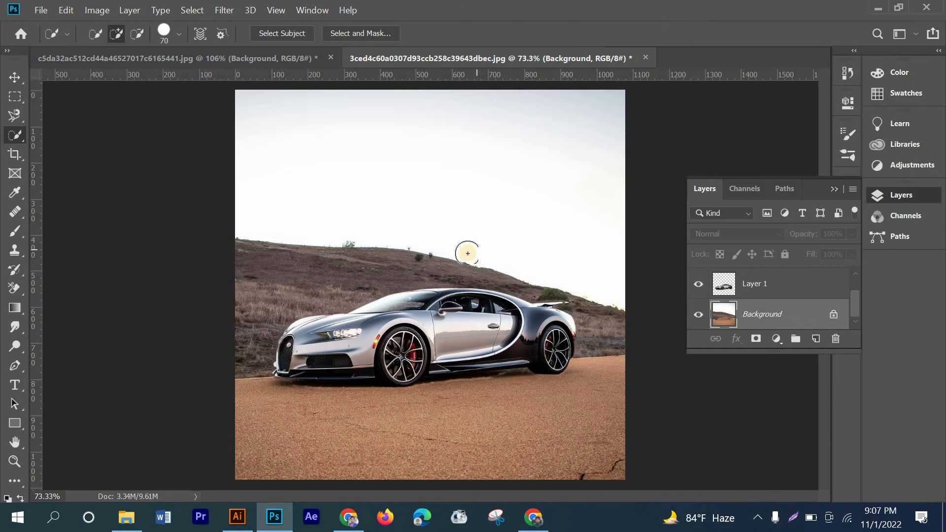
Step: Start a Path Blur on the Background layer and stretch its path across the full image width just above the car
{"action": "left_click", "coordinate": [14, 79]}
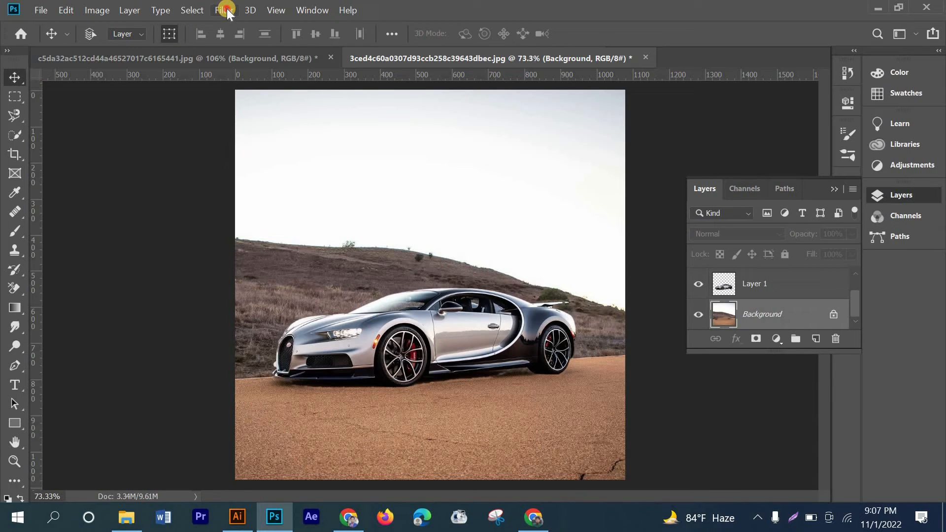
{"action": "left_click", "coordinate": [227, 9]}
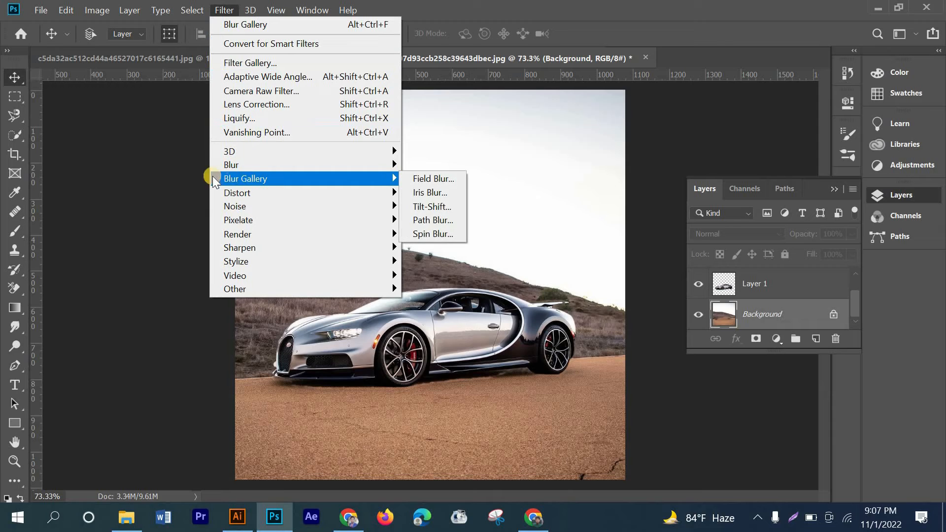
{"action": "mouse_move", "coordinate": [337, 182]}
{"action": "left_click", "coordinate": [423, 222]}
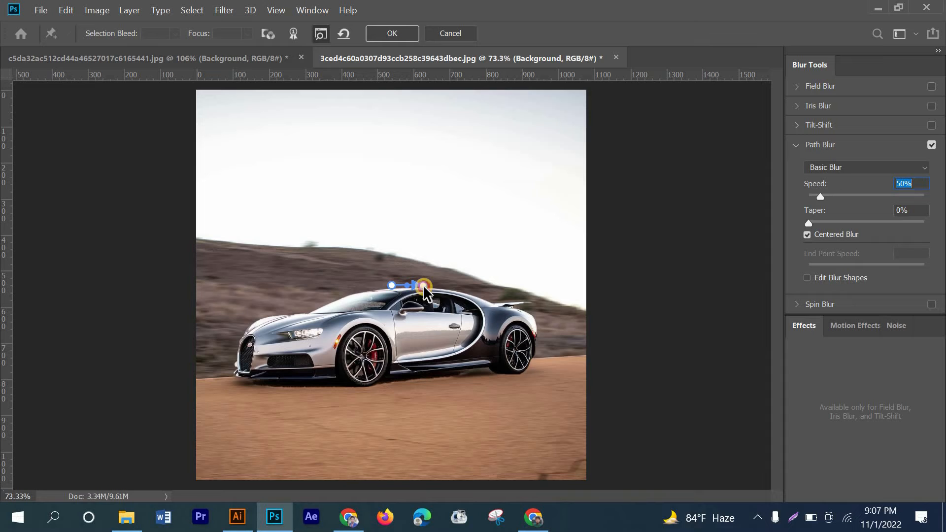
{"action": "left_click_drag", "start_coordinate": [424, 287], "coordinate": [584, 271]}
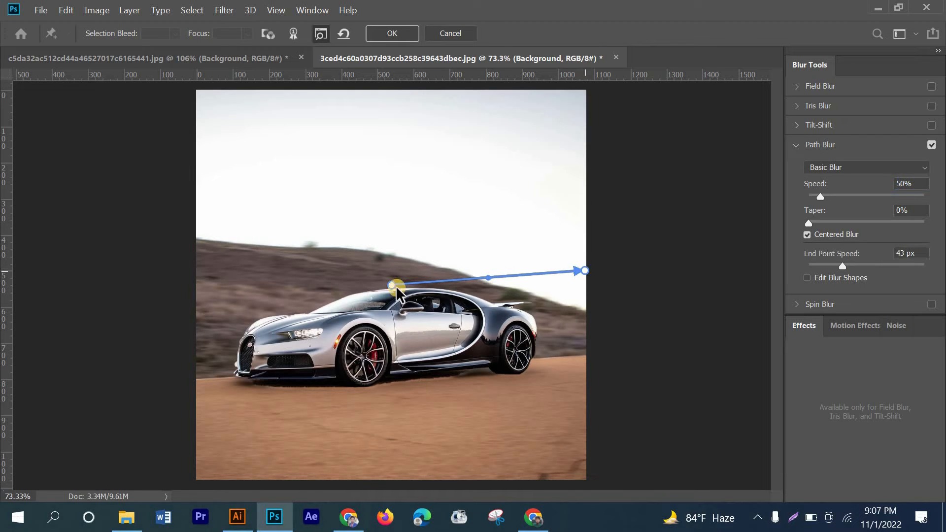
{"action": "left_click_drag", "start_coordinate": [389, 283], "coordinate": [197, 268]}
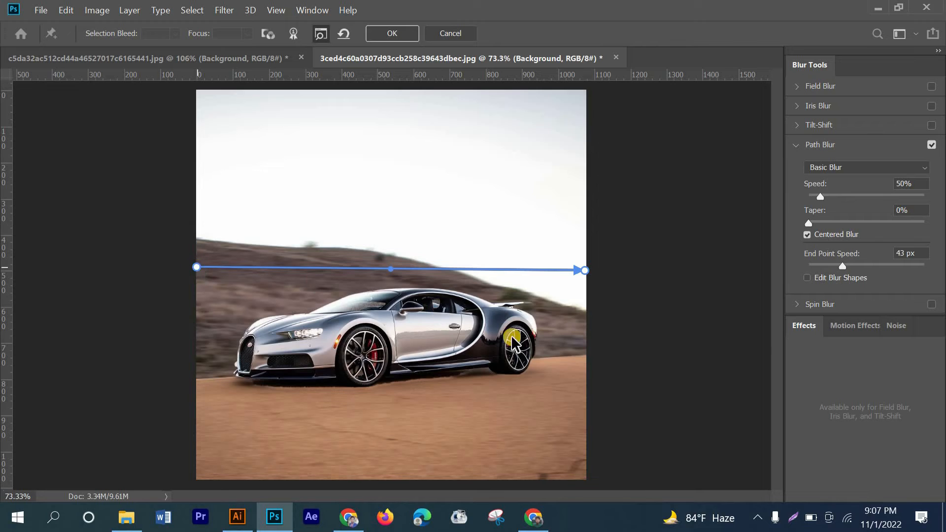
Step: Add a second blur path across the road below the car, running from the image's right edge to its left edge
{"action": "left_click", "coordinate": [586, 410]}
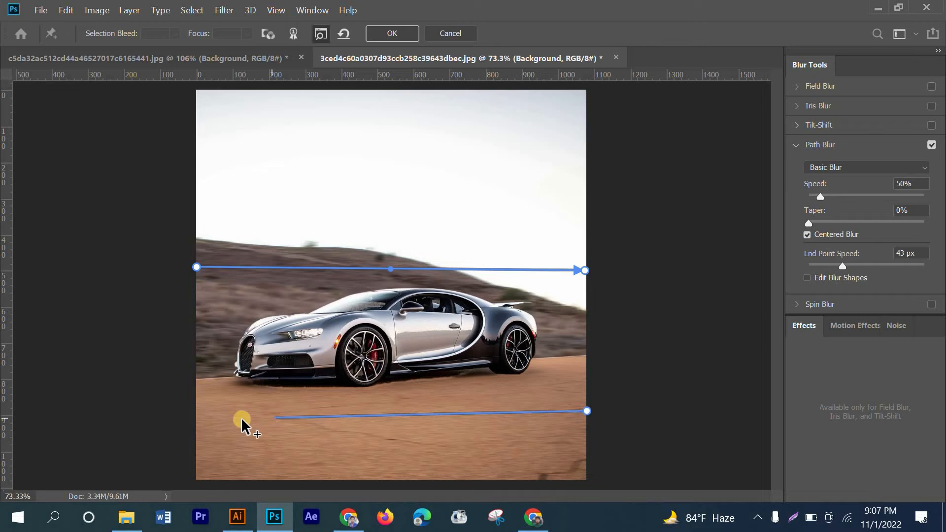
{"action": "left_click", "coordinate": [195, 419]}
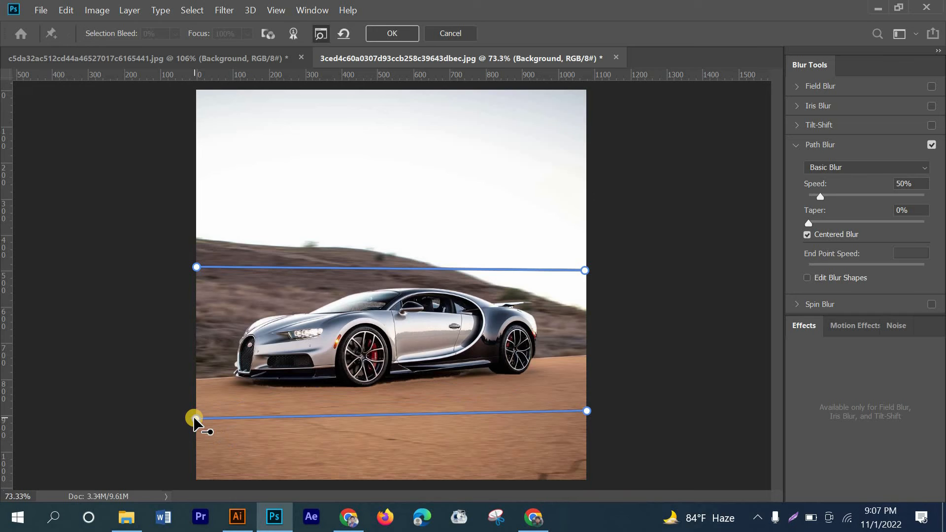
{"action": "left_click", "coordinate": [194, 418]}
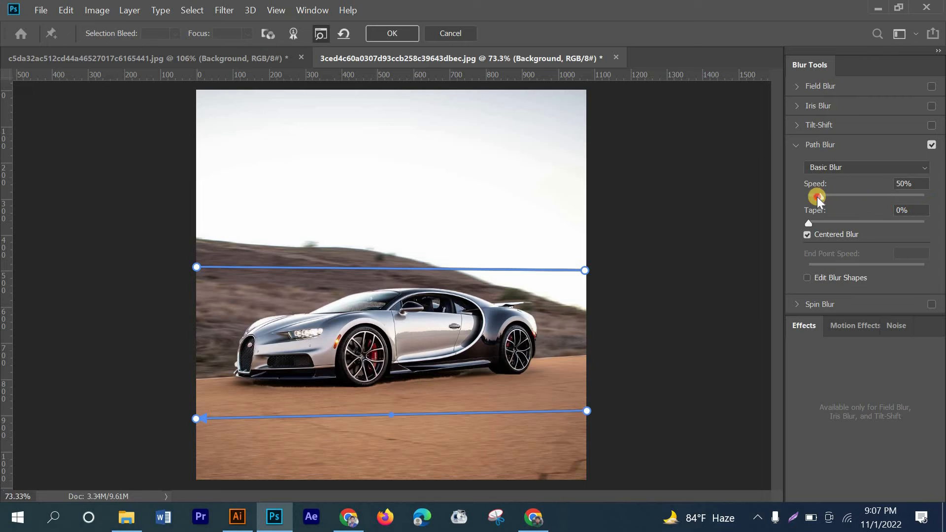
Step: Raise the Path Blur speed to 232% and apply the blur to the Background layer
{"action": "left_click_drag", "start_coordinate": [816, 196], "coordinate": [823, 197]}
{"action": "left_click", "coordinate": [846, 197]}
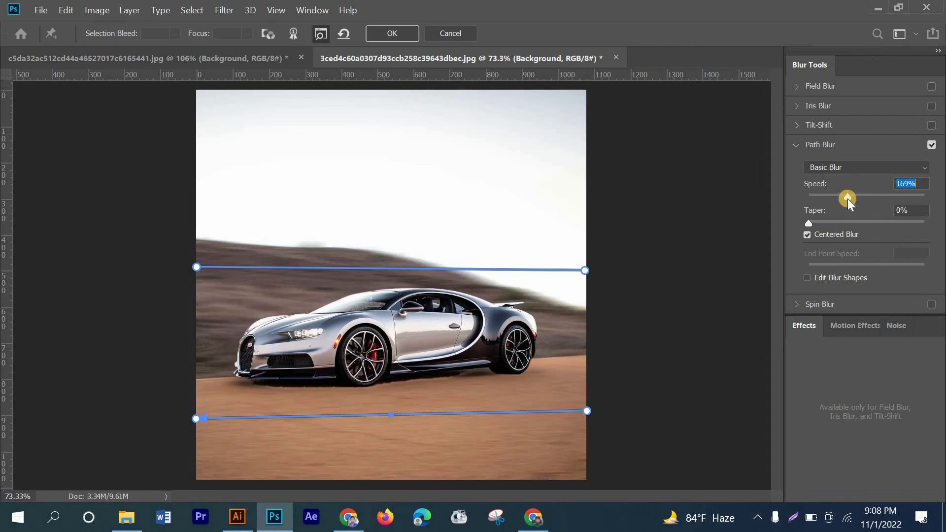
{"action": "left_click_drag", "start_coordinate": [847, 199], "coordinate": [862, 197]}
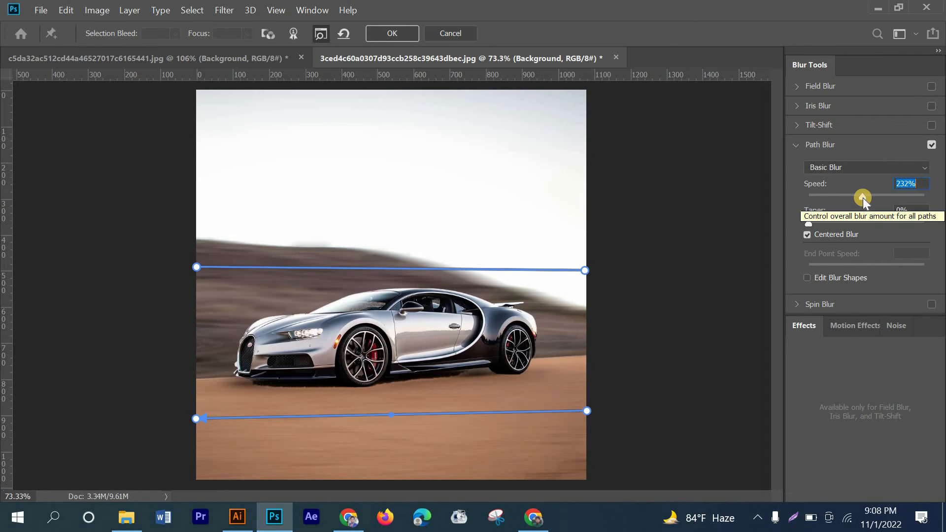
{"action": "left_click", "coordinate": [386, 33]}
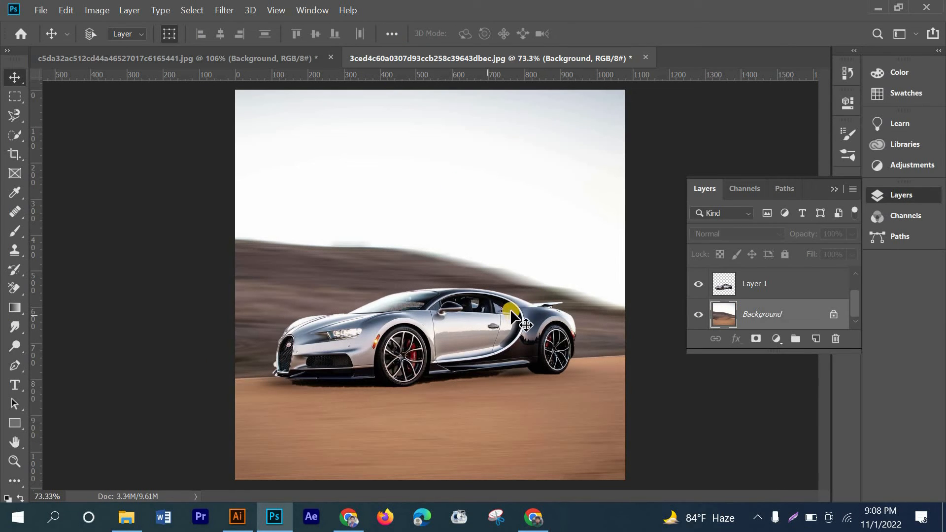
Step: Compare the blurred image with the original by briefly showing the Background copy layer and hiding it again
{"action": "scroll", "coordinate": [746, 306], "scroll_direction": "up", "scroll_amount": 1}
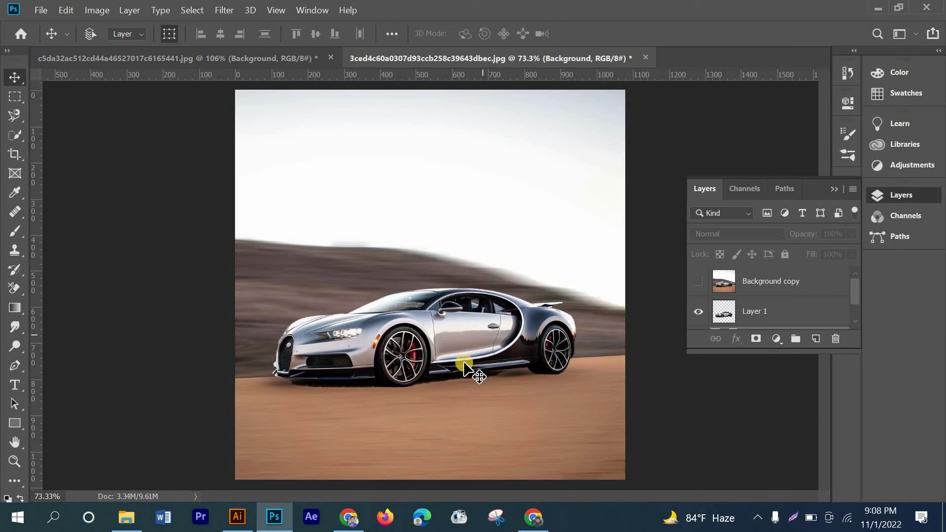
{"action": "left_click", "coordinate": [695, 282]}
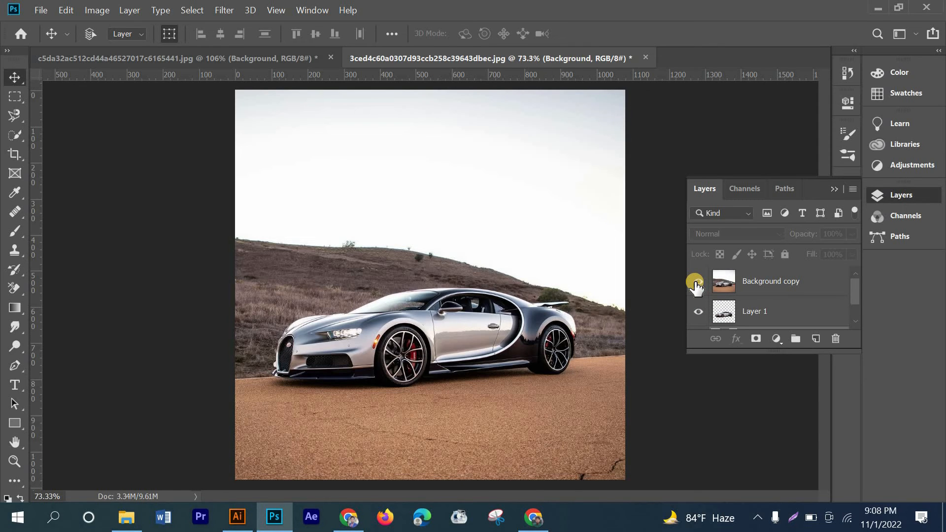
{"action": "left_click", "coordinate": [695, 283]}
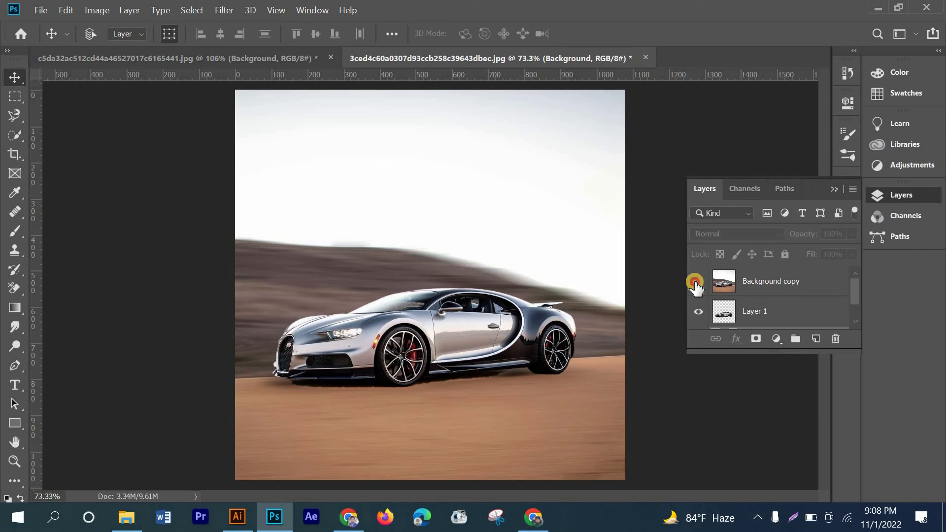
Step: Toggle the Background copy layer's visibility twice to compare the original photo with the motion effect, leave it hidden, and examine the blur around the car
{"action": "left_click", "coordinate": [695, 282]}
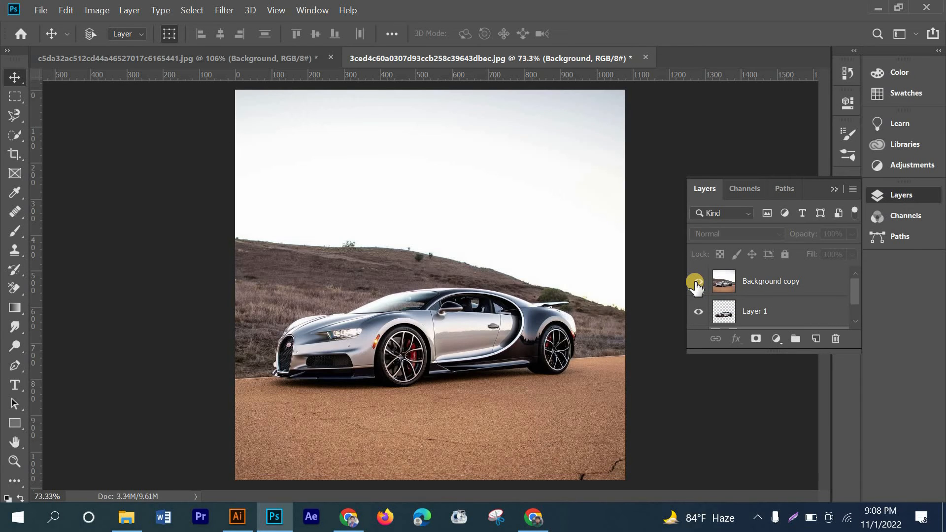
{"action": "left_click", "coordinate": [695, 282]}
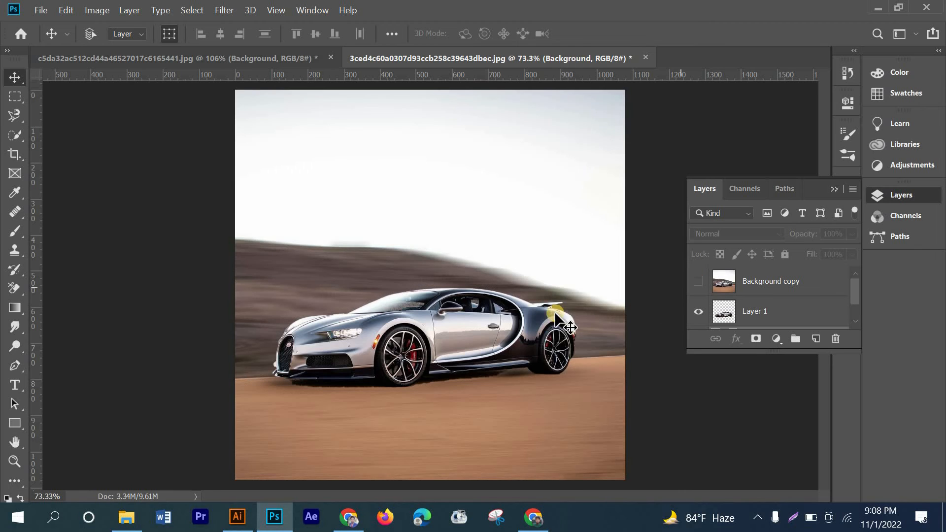
{"action": "scroll", "coordinate": [452, 302], "scroll_direction": "up", "scroll_amount": 3}
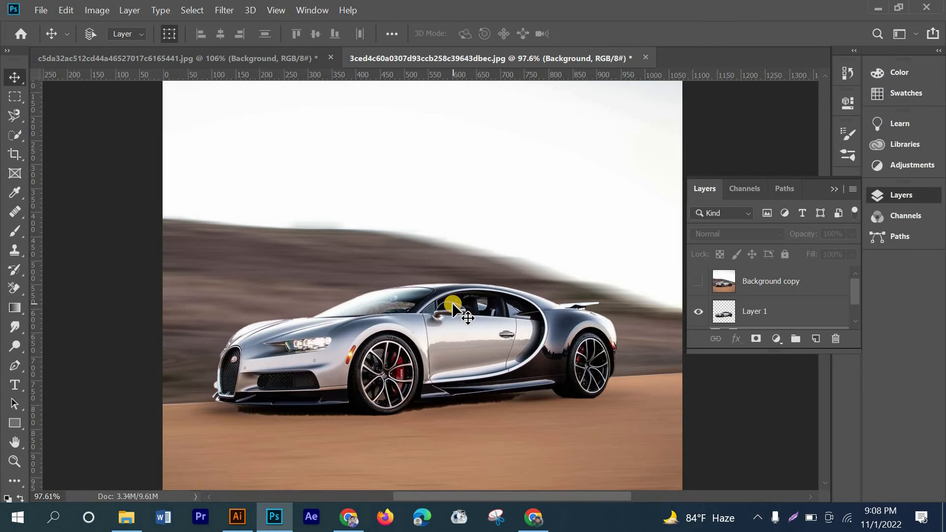
{"action": "scroll", "coordinate": [451, 302], "scroll_direction": "down", "scroll_amount": 2}
{"action": "scroll", "coordinate": [451, 302], "scroll_direction": "up", "scroll_amount": 2}
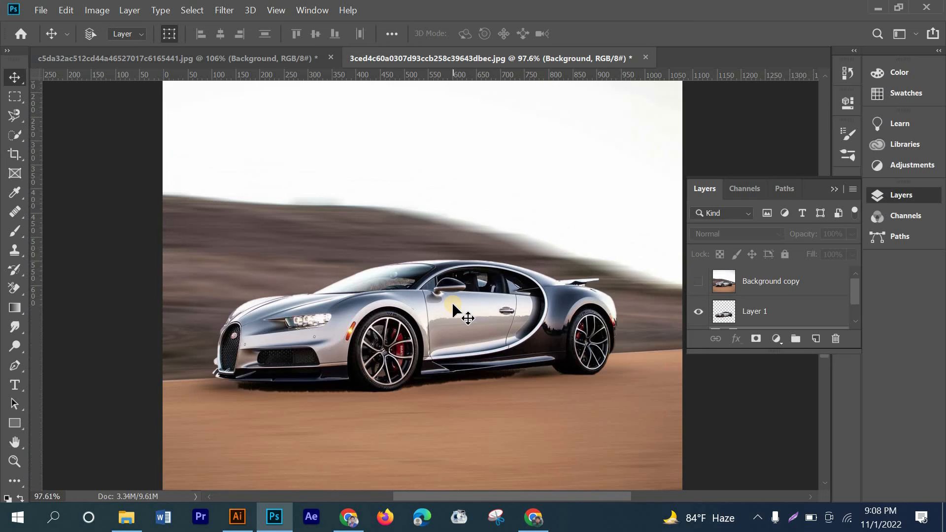
{"action": "left_click", "coordinate": [695, 282]}
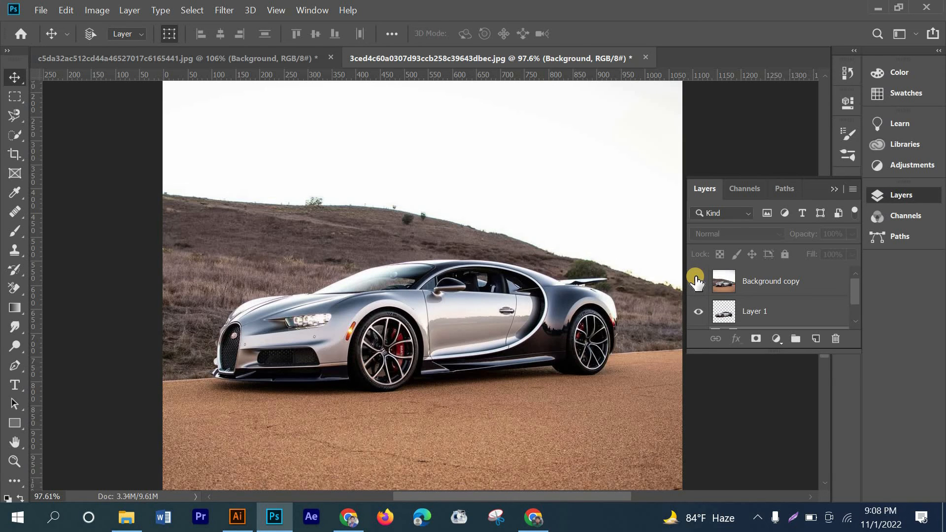
{"action": "left_click", "coordinate": [696, 281]}
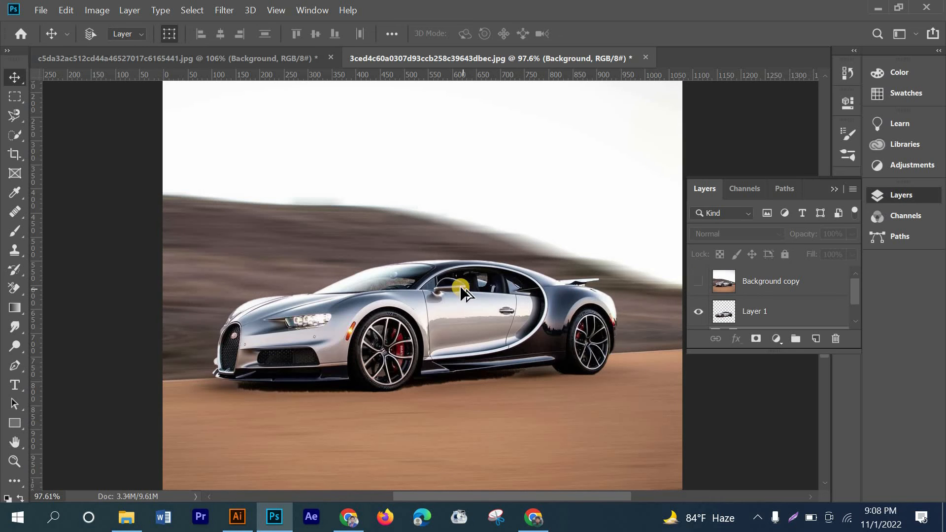
{"action": "scroll", "coordinate": [460, 285], "scroll_direction": "down", "scroll_amount": 5}
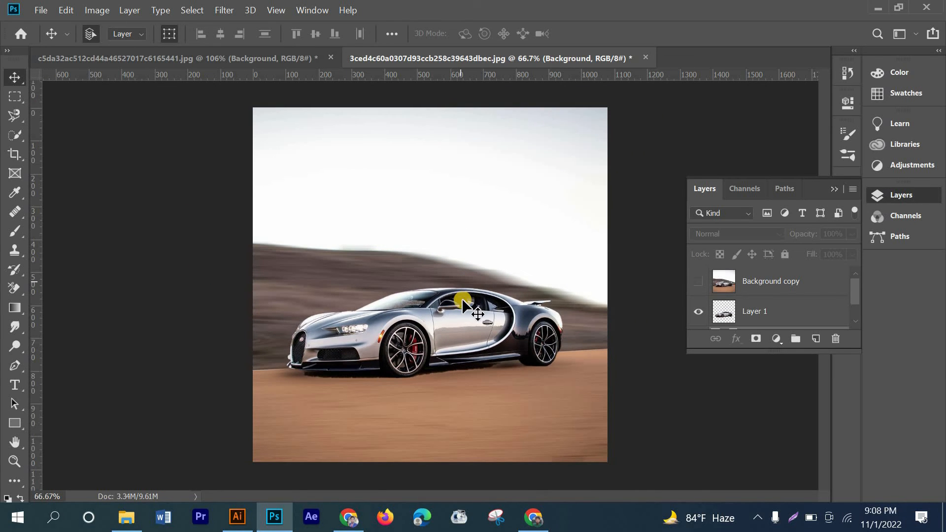
{"action": "scroll", "coordinate": [458, 298], "scroll_direction": "up", "scroll_amount": 4}
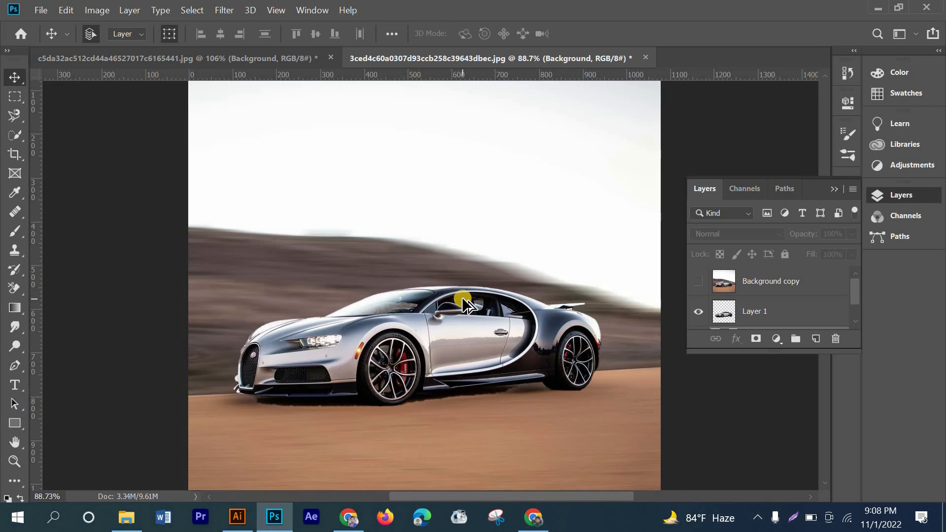
{"action": "scroll", "coordinate": [463, 299], "scroll_direction": "up", "scroll_amount": 3}
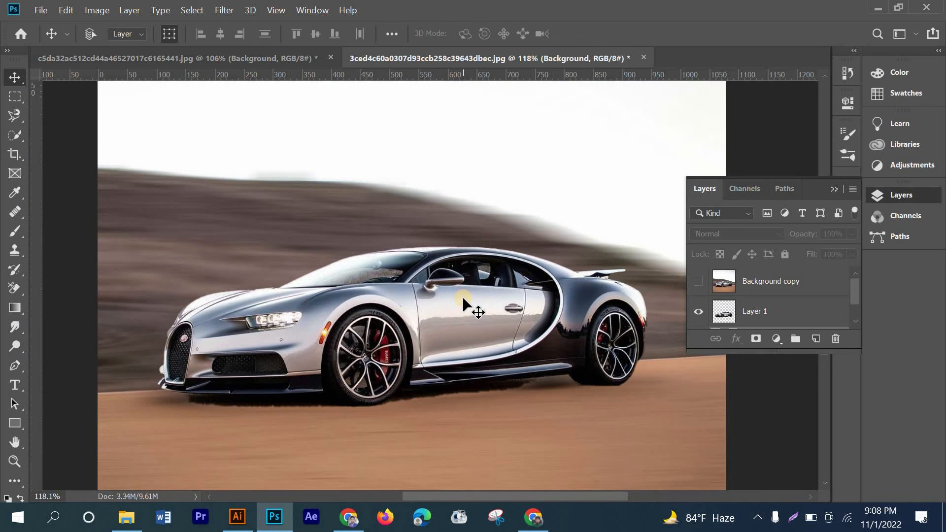
{"action": "scroll", "coordinate": [462, 296], "scroll_direction": "down", "scroll_amount": 4}
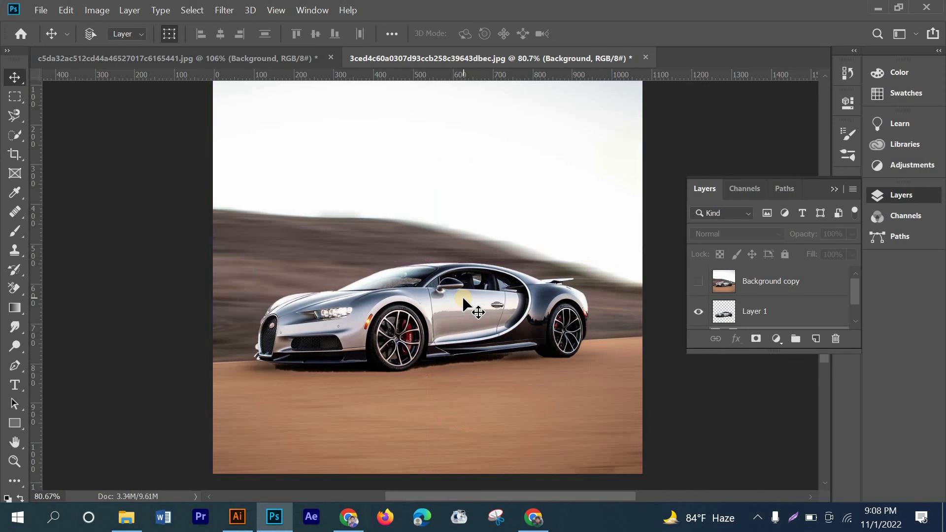
{"action": "scroll", "coordinate": [462, 296], "scroll_direction": "up", "scroll_amount": 1}
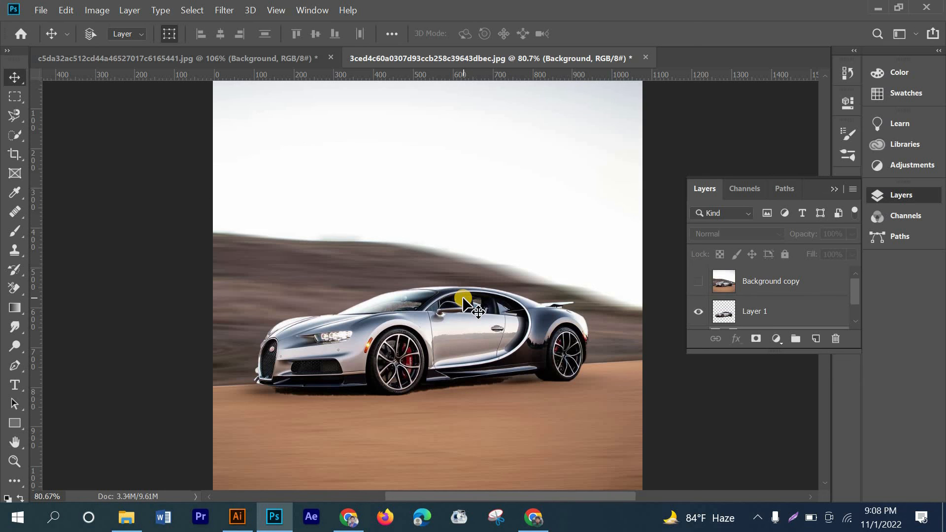